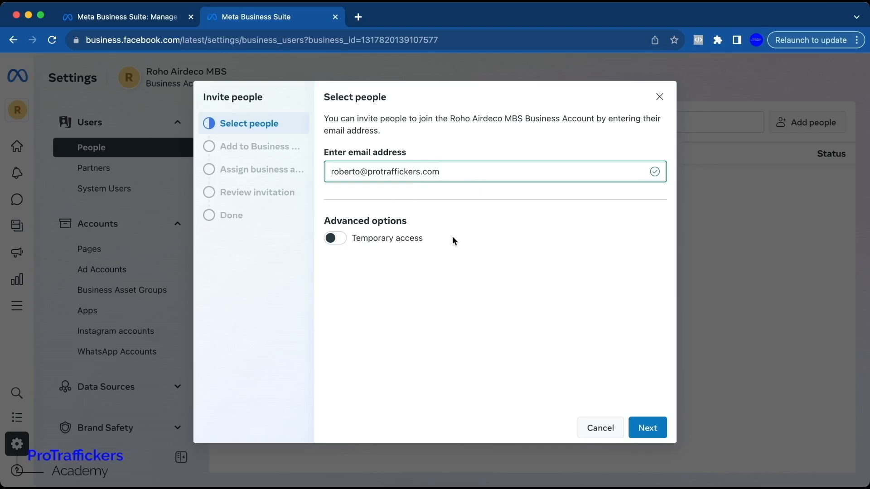
Proceed with the invitation and give the invitee Manage access for Everything under full control.
left_click(646, 427)
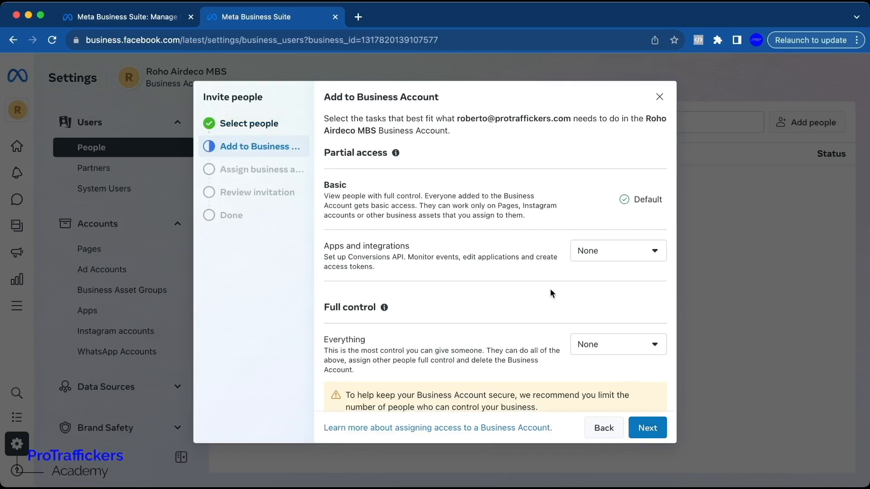
scroll(550, 290, "down", 3)
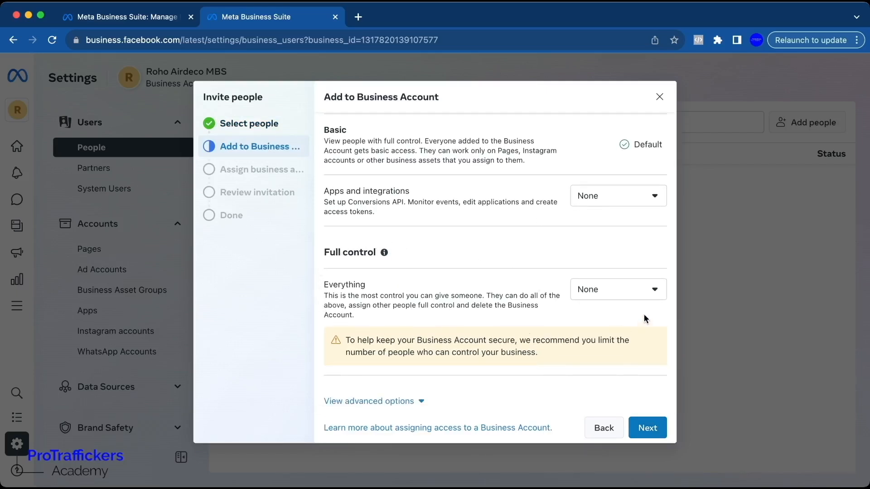
left_click(650, 297)
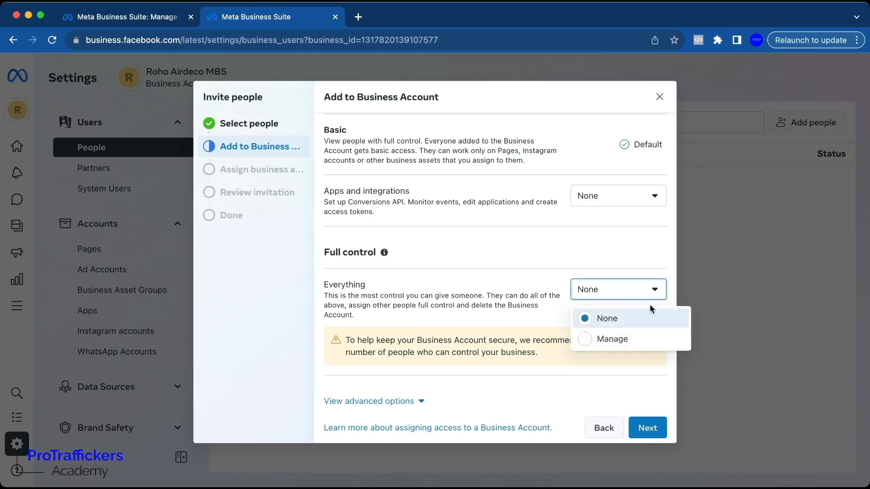
left_click(634, 340)
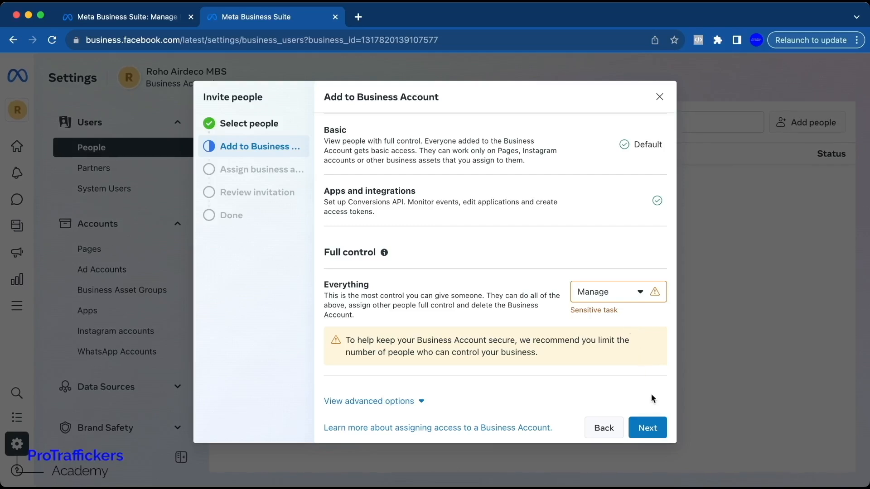
left_click(654, 430)
left_click(654, 430)
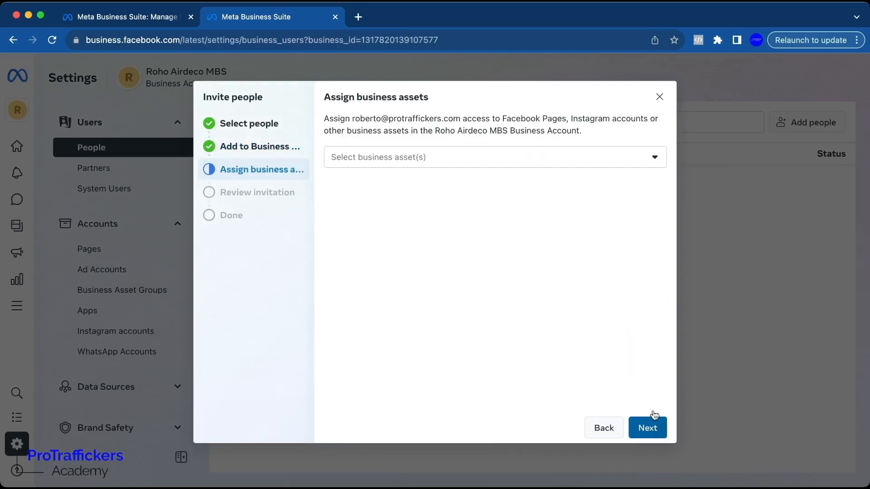
Skip assigning business assets and continue past the unassigned-assets warning.
left_click(574, 164)
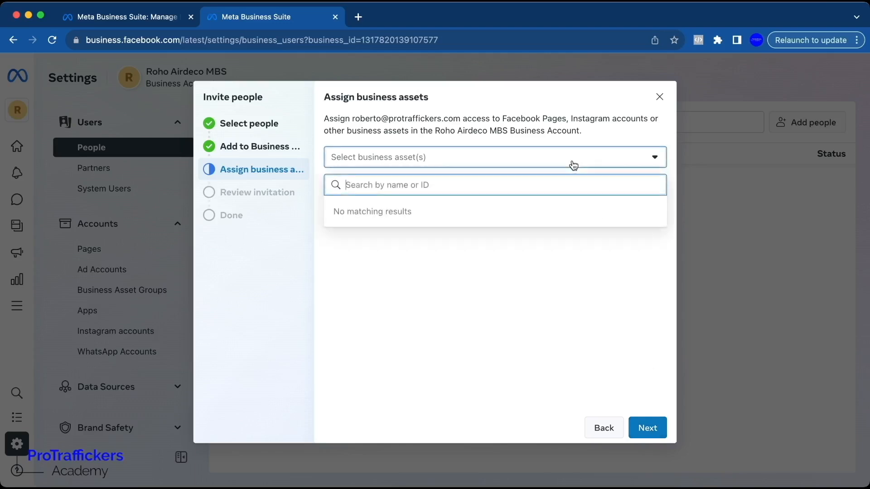
left_click(440, 260)
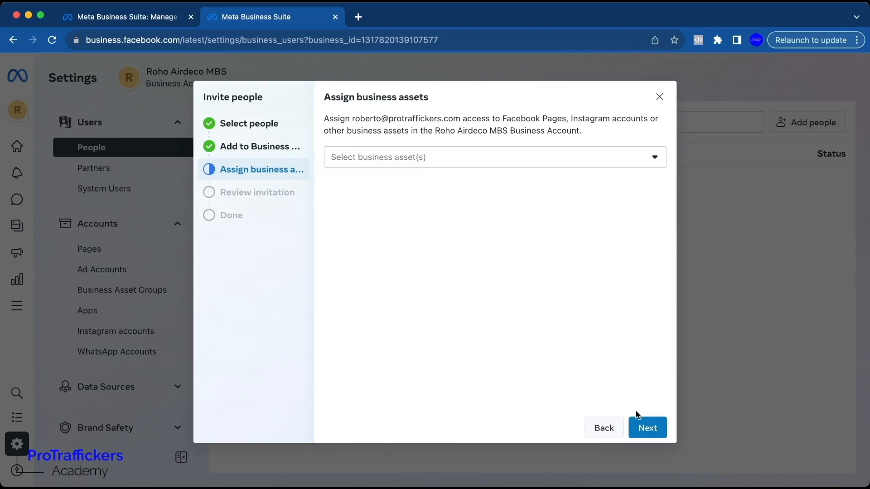
left_click(642, 428)
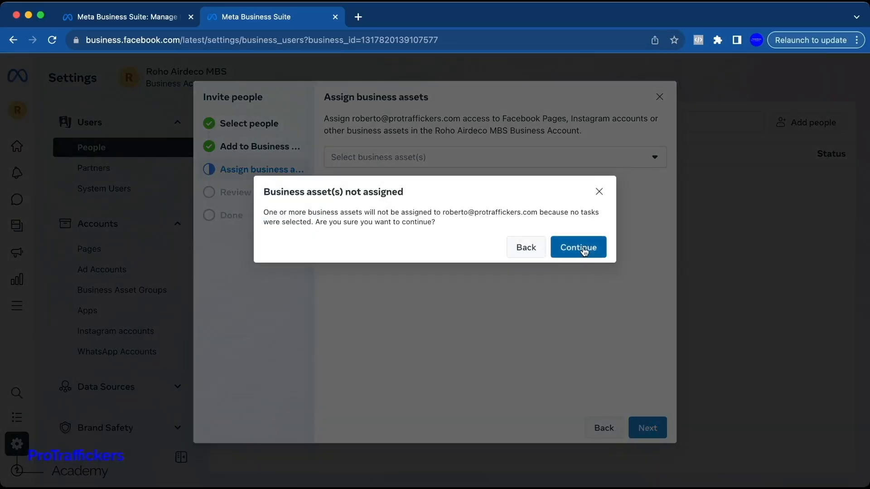
left_click(589, 247)
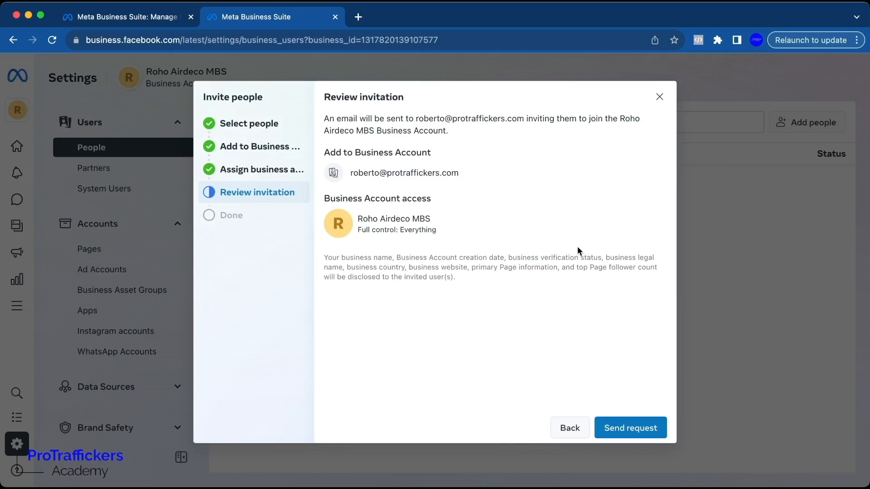
Review the invitation's recipient and access details, then send the request.
left_click_drag(439, 230, 358, 218)
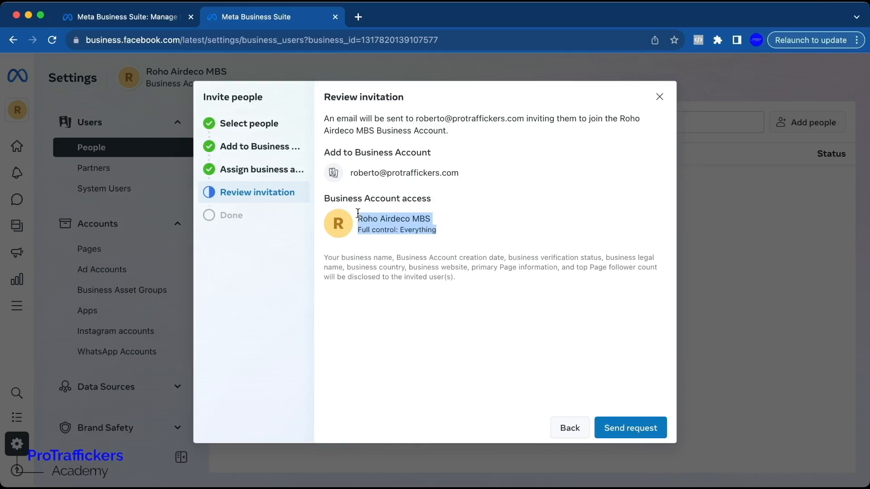
left_click_drag(348, 172, 471, 173)
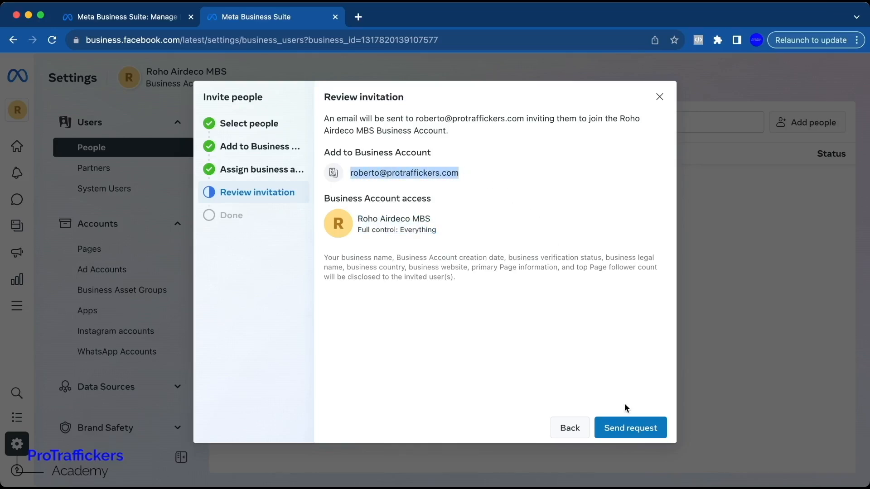
left_click(629, 428)
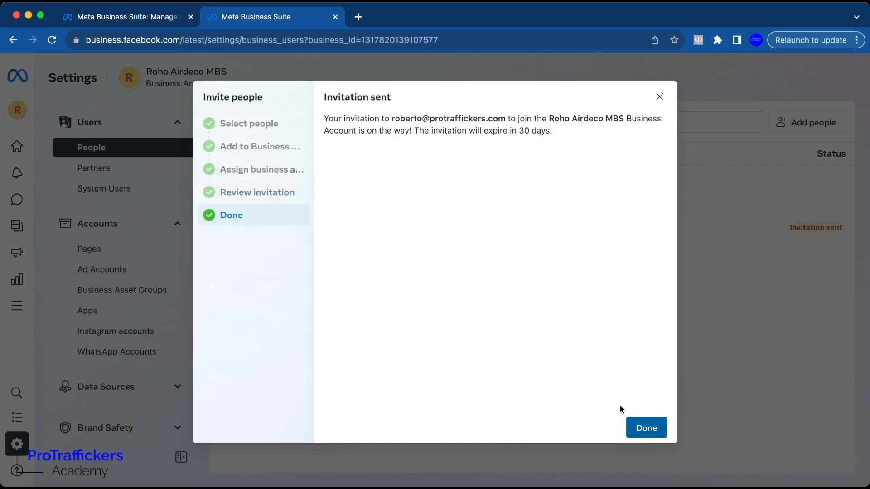
Read the invitation-sent confirmation and close the dialog.
left_click_drag(390, 118, 623, 116)
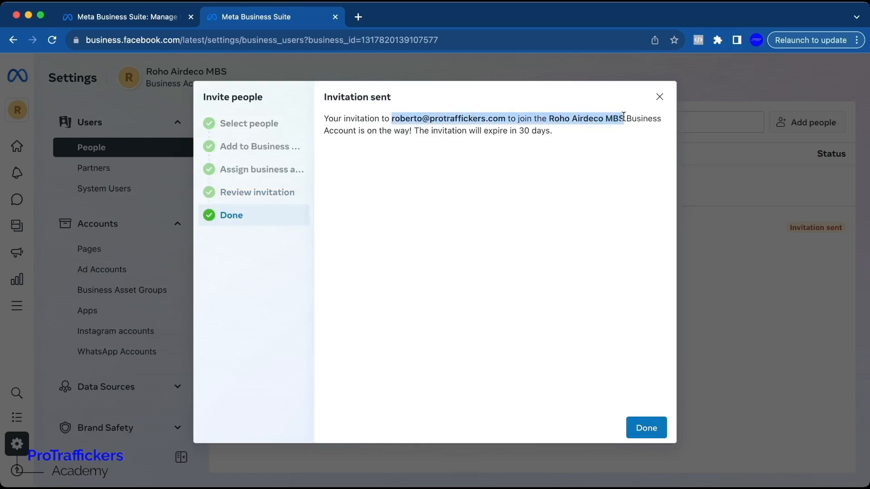
left_click_drag(569, 134, 483, 130)
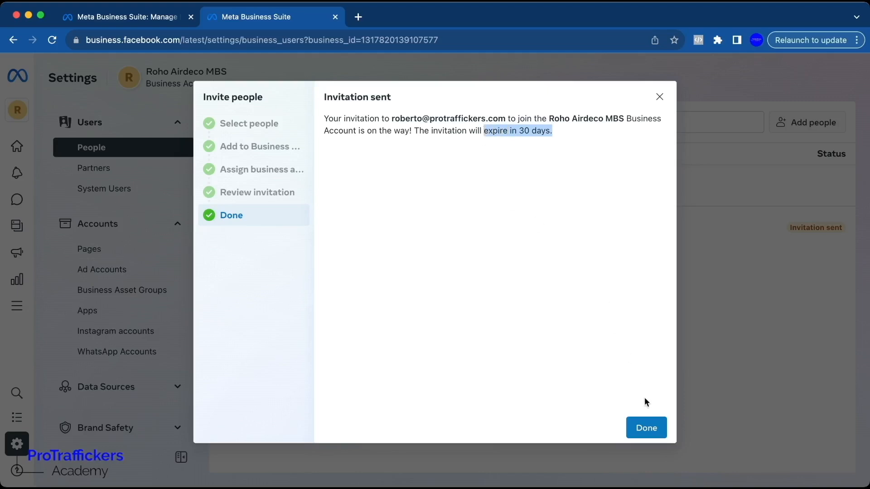
left_click(653, 429)
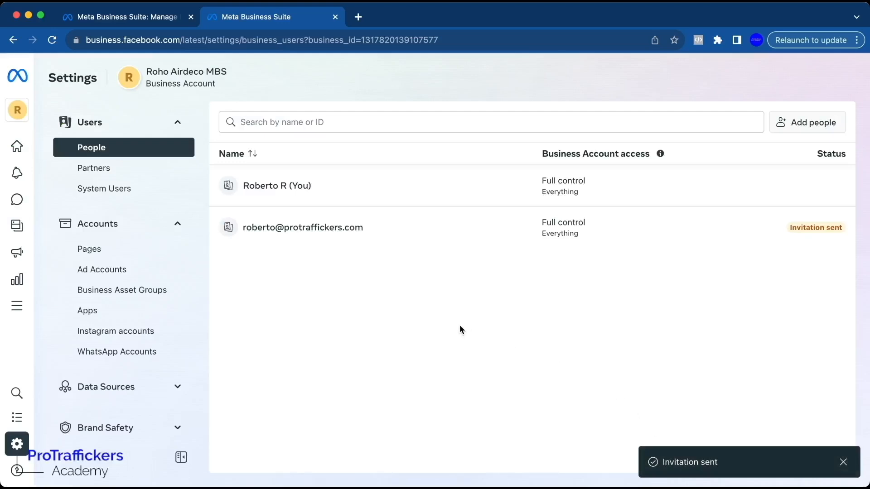
In Pages settings, start creating a new Facebook Page named Roho Airdeco Page.
left_click(116, 252)
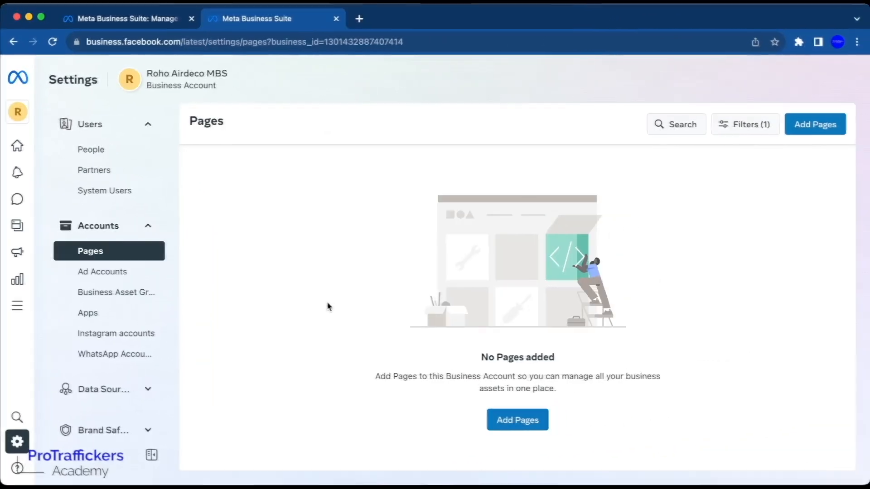
left_click_drag(560, 354, 477, 354)
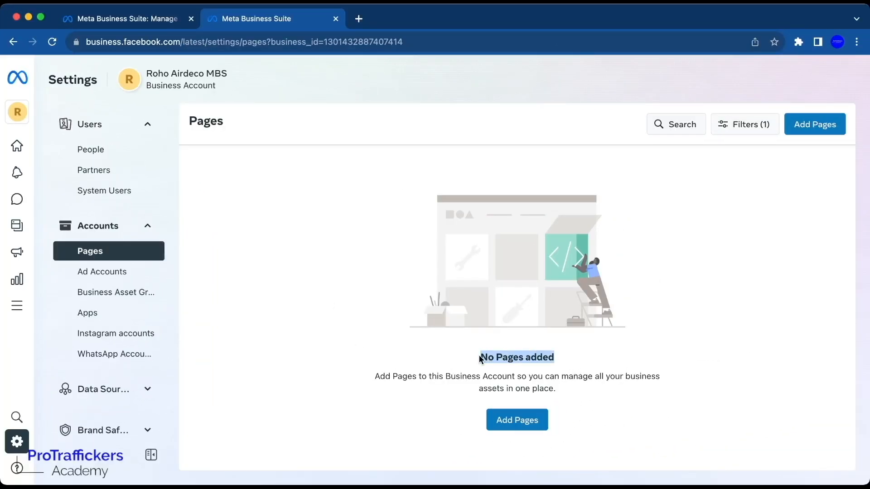
left_click(825, 131)
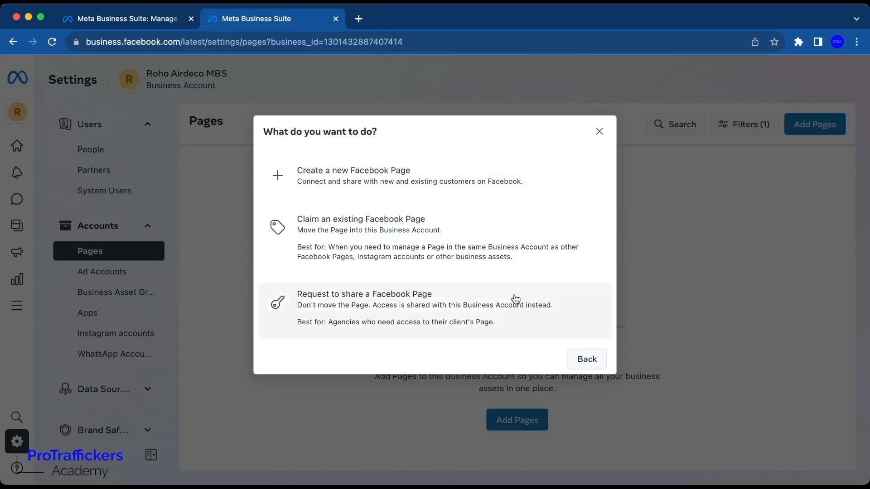
left_click(379, 189)
left_click(386, 190)
type("R")
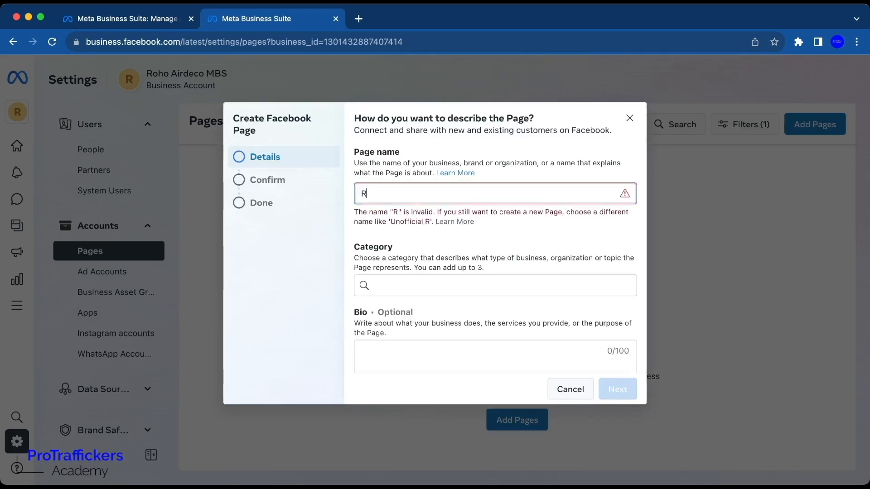
type("oho Aird")
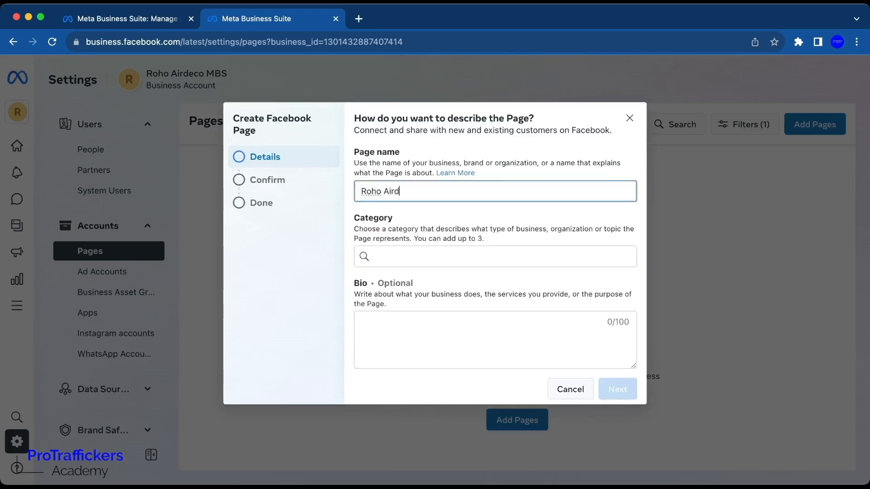
type("eco Page")
Add the page categories Home decor, Furniture and Designer.
left_click(395, 254)
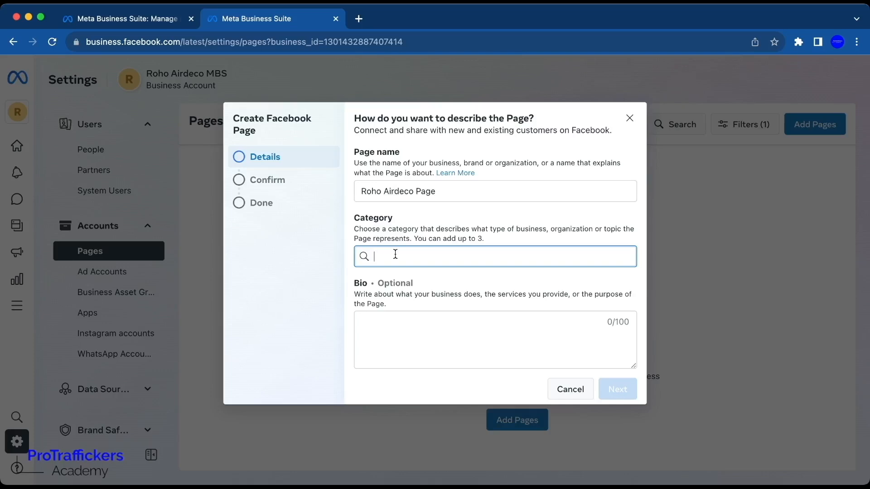
type("home")
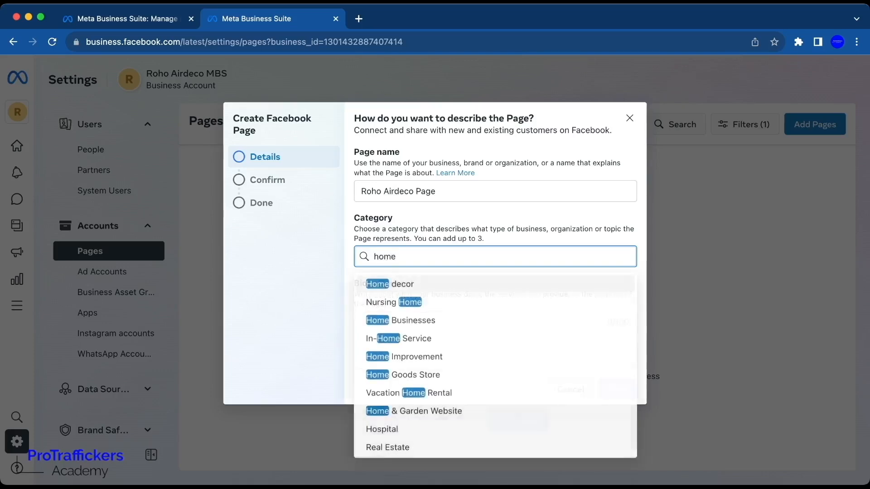
left_click(398, 285)
type("furni")
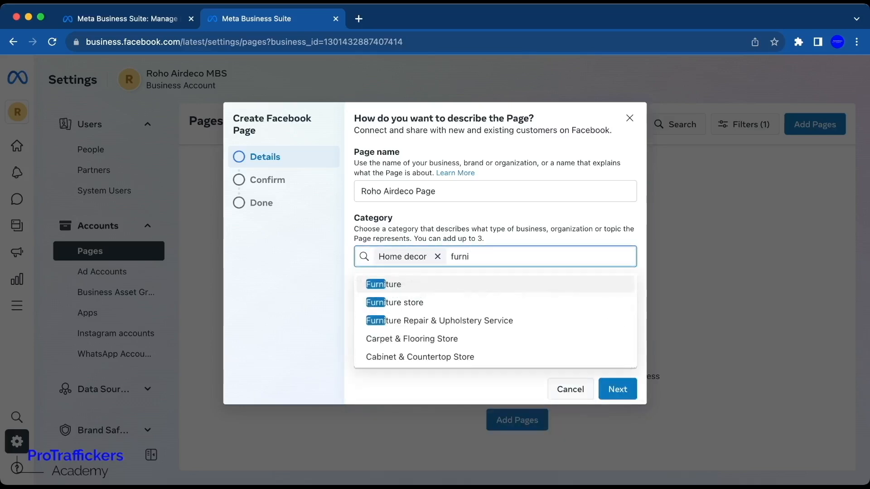
left_click(462, 283)
type("interior")
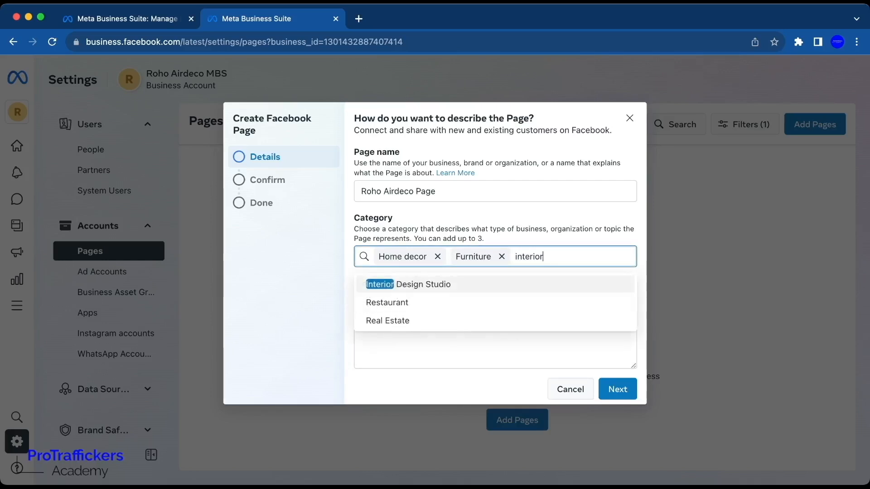
key("BackSpace")
key("BackSpace")
key("BackSpace")
key("BackSpace")
key("BackSpace")
key("BackSpace")
key("BackSpace")
key("BackSpace")
type("design")
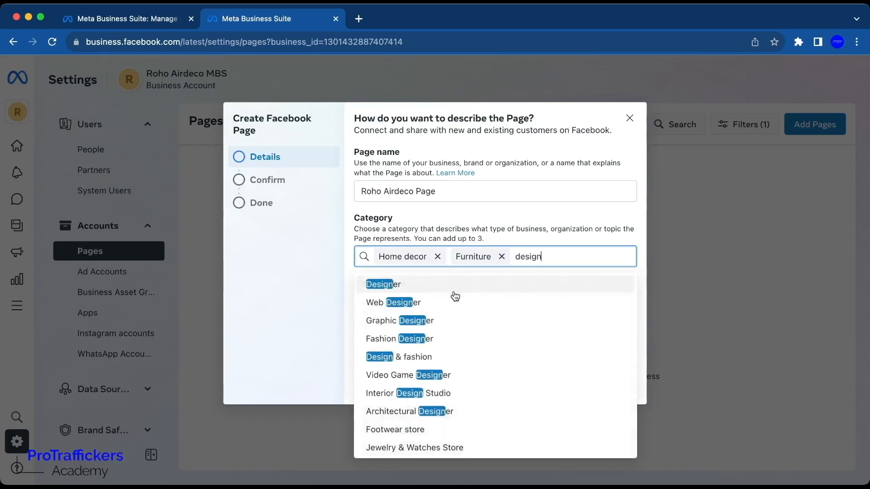
left_click(451, 286)
Enter the bio Official Page of Roho Ardeco and continue to confirmation.
left_click(429, 341)
type("Official Page of Roho")
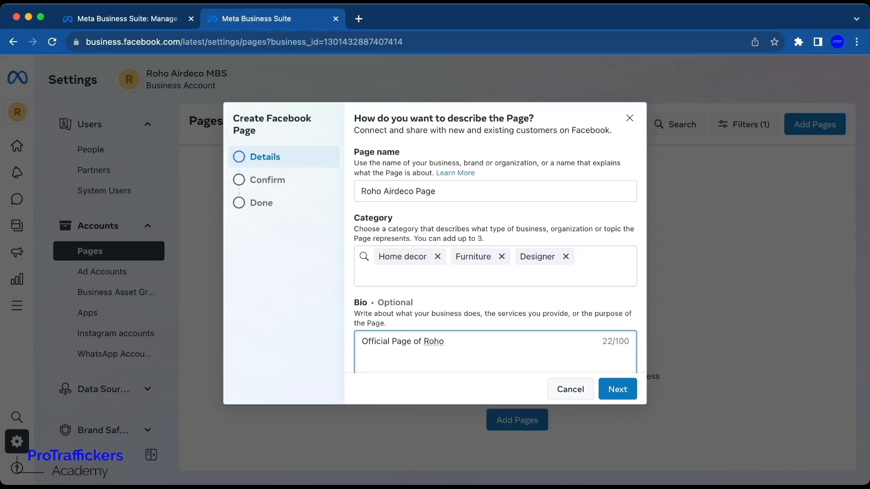
type(" Ardeco")
scroll(503, 353, "down", 1)
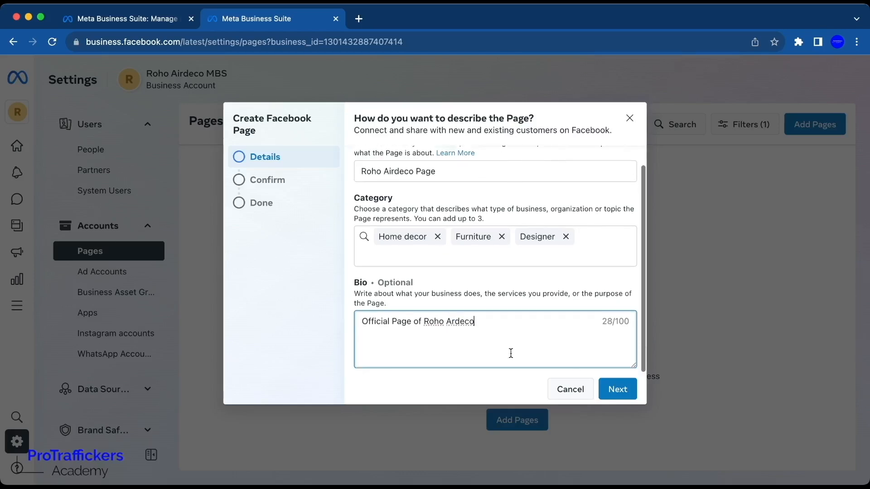
left_click(613, 391)
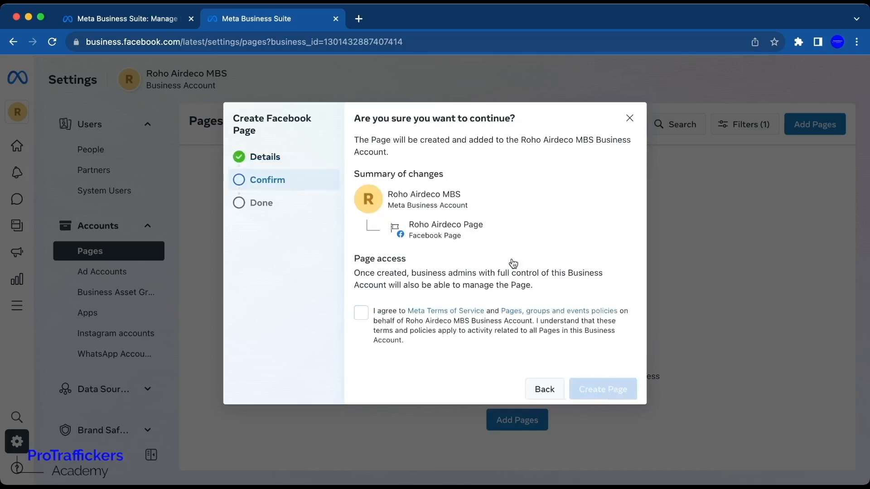
Accept the Meta terms and policies agreement and create the page.
left_click_drag(483, 237, 406, 237)
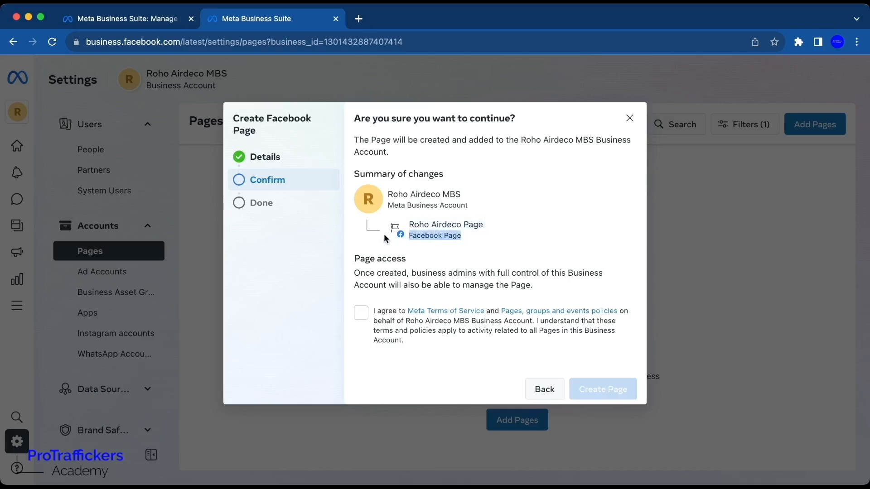
left_click(389, 205)
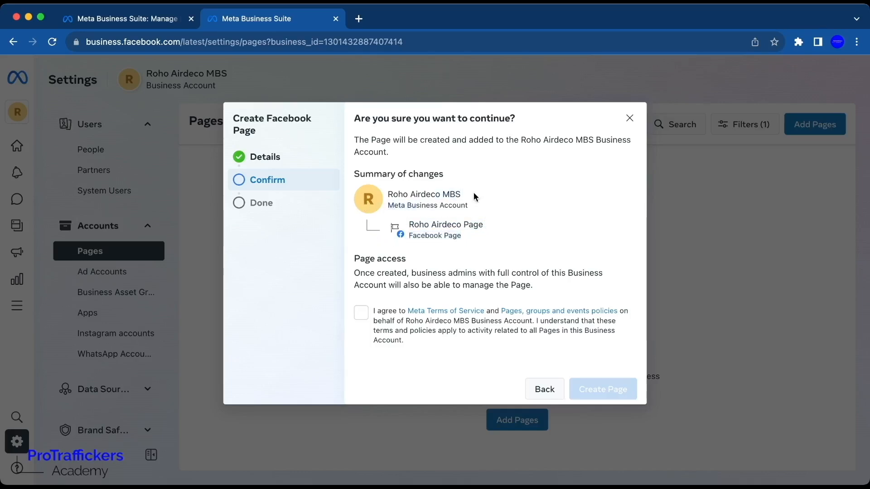
left_click_drag(472, 194, 477, 205)
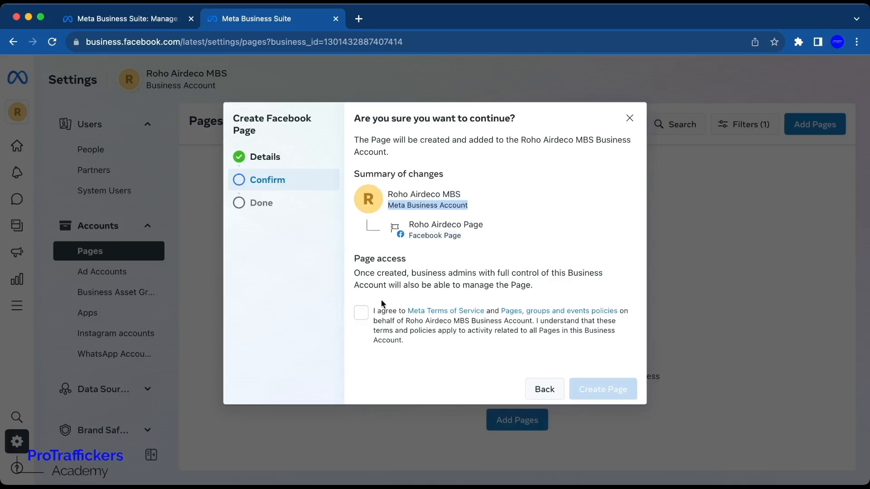
left_click(363, 315)
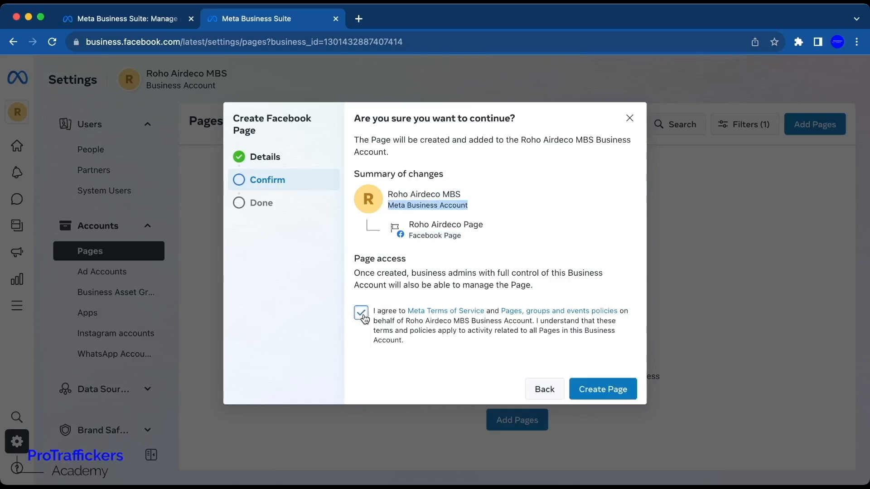
left_click(597, 394)
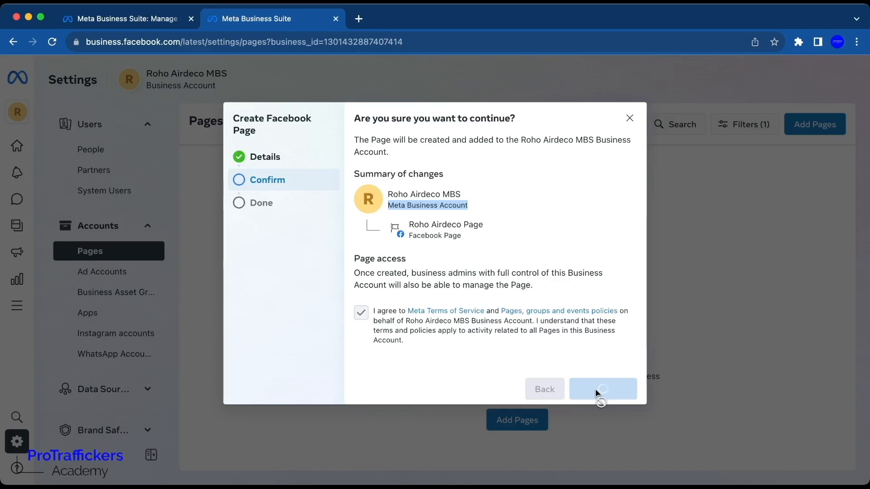
left_click(598, 392)
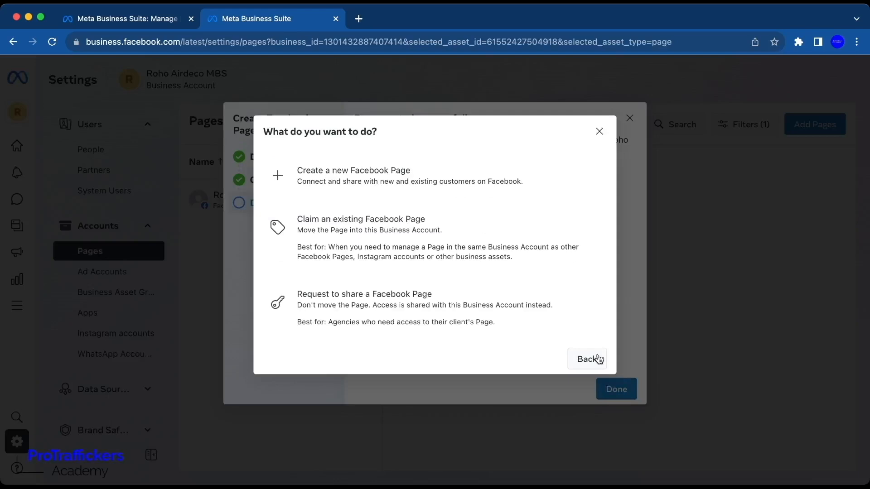
left_click(599, 132)
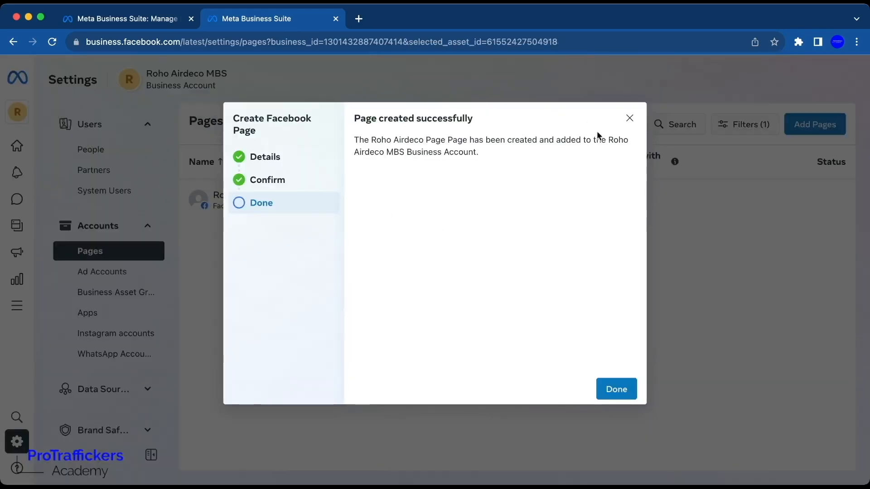
Close the page creation confirmation.
left_click_drag(473, 120, 378, 122)
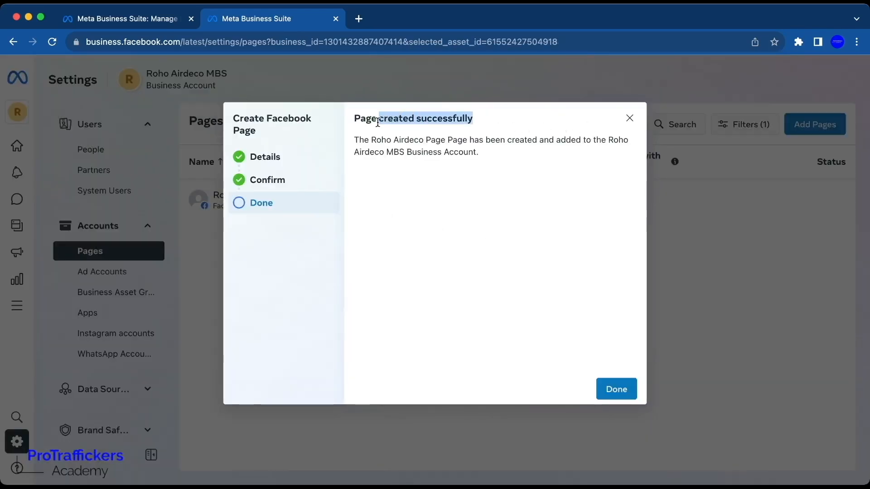
left_click(611, 393)
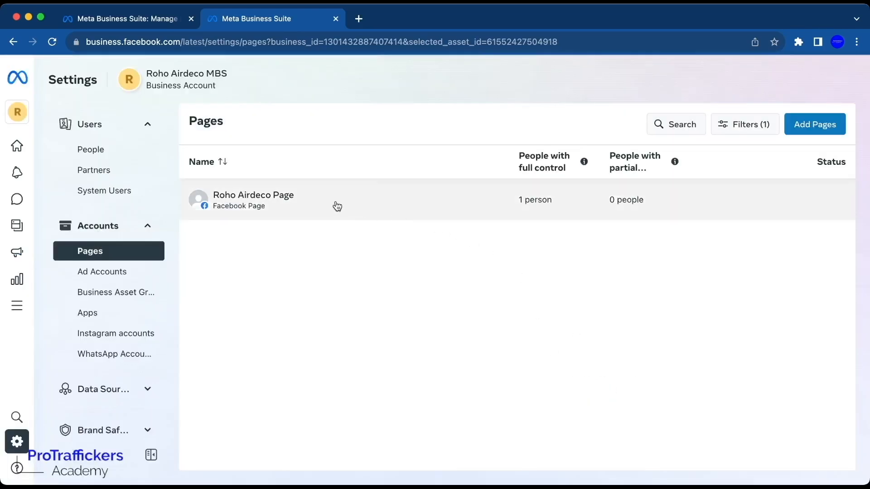
Give the invited business user full control of the Roho Airdeco Page, turning on every permission and assigning it.
left_click(385, 213)
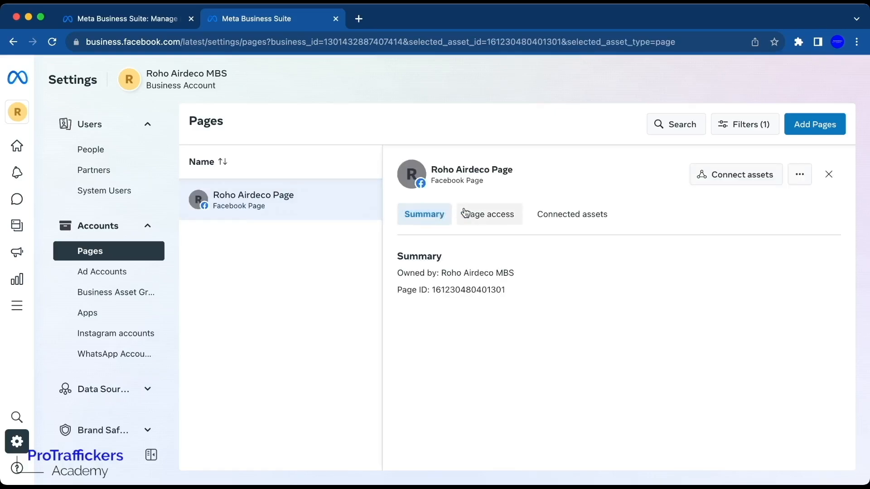
left_click(487, 213)
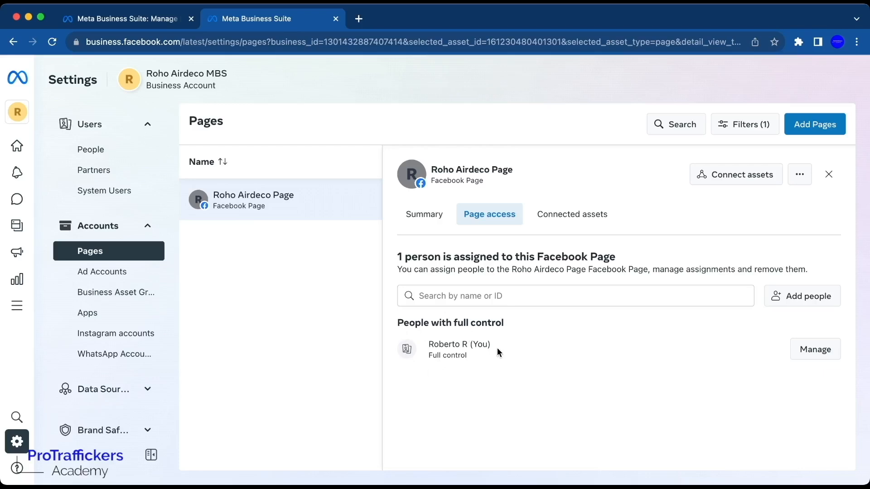
left_click(779, 299)
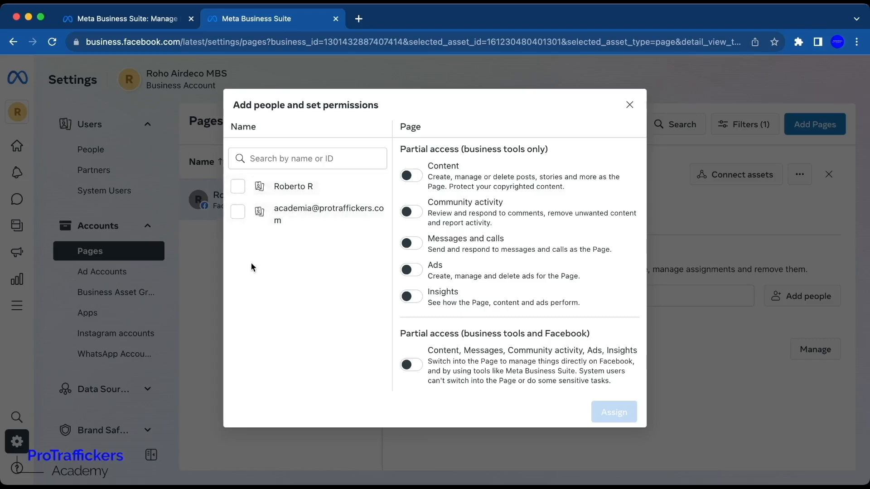
left_click(237, 213)
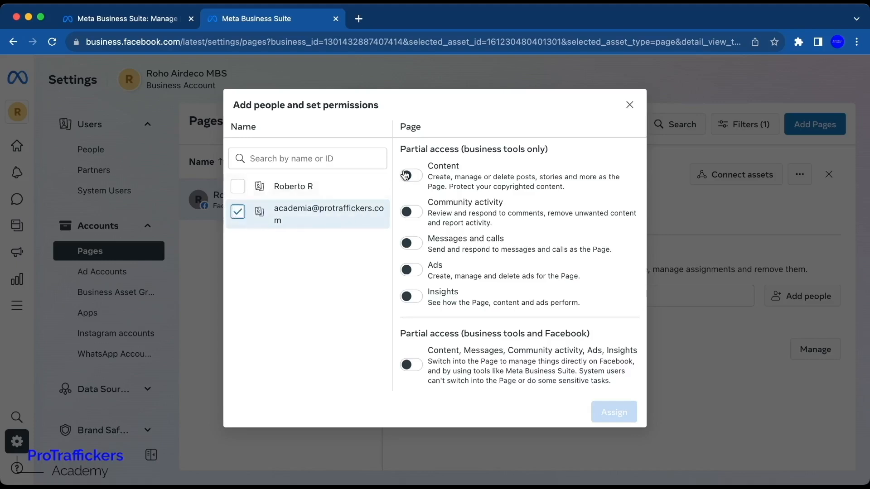
left_click(407, 175)
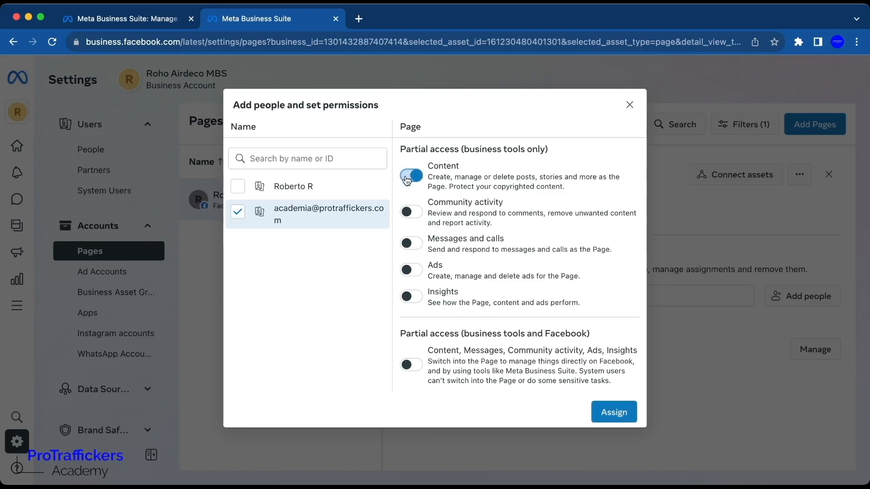
left_click(410, 212)
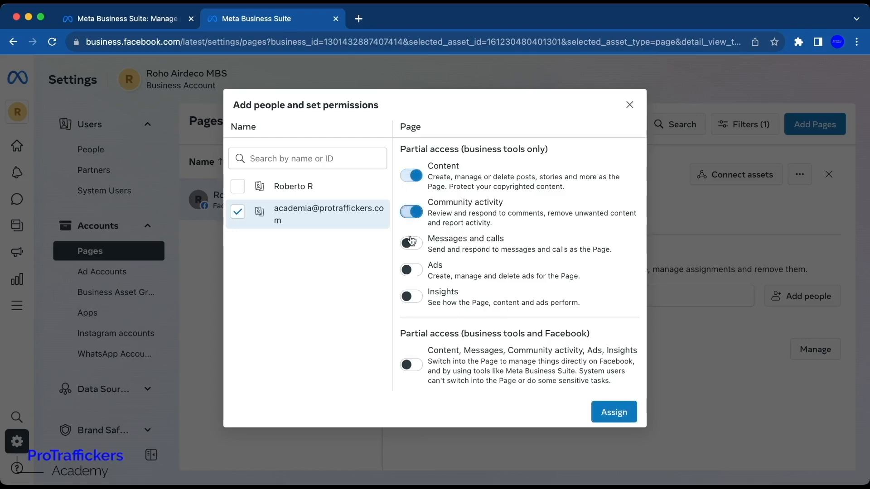
left_click(412, 244)
left_click(412, 272)
left_click(412, 297)
scroll(418, 307, "down", 2)
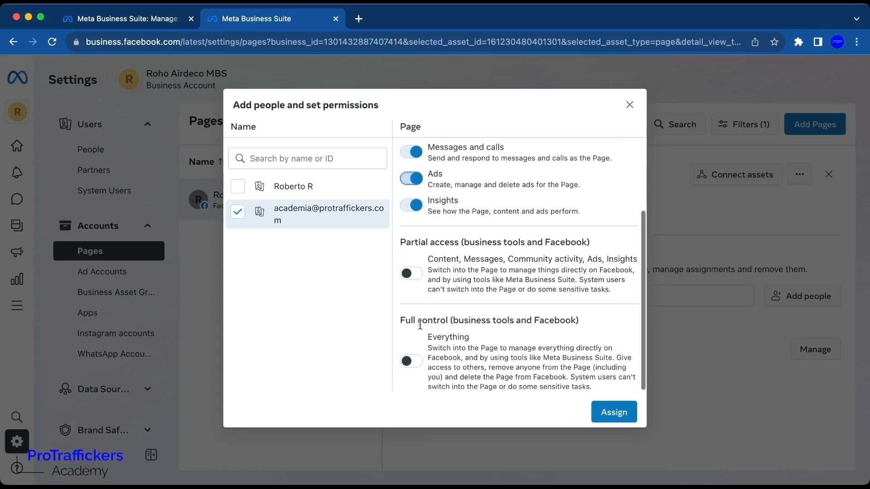
left_click(407, 362)
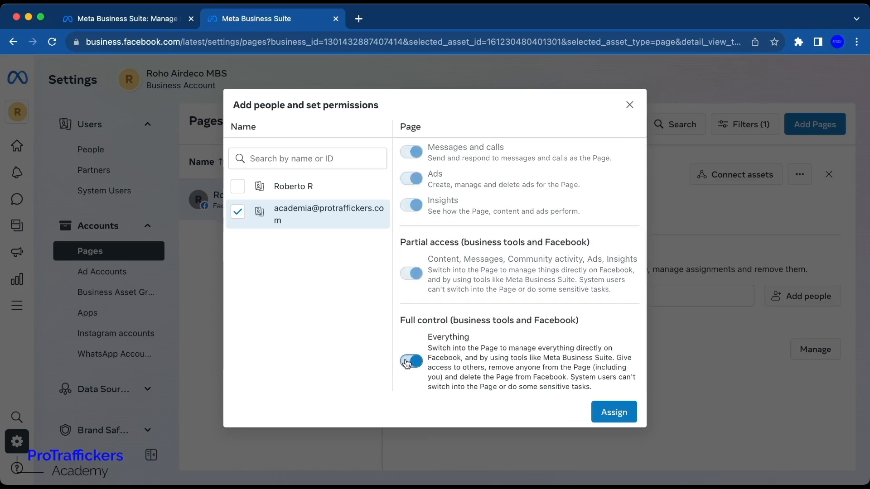
left_click(619, 413)
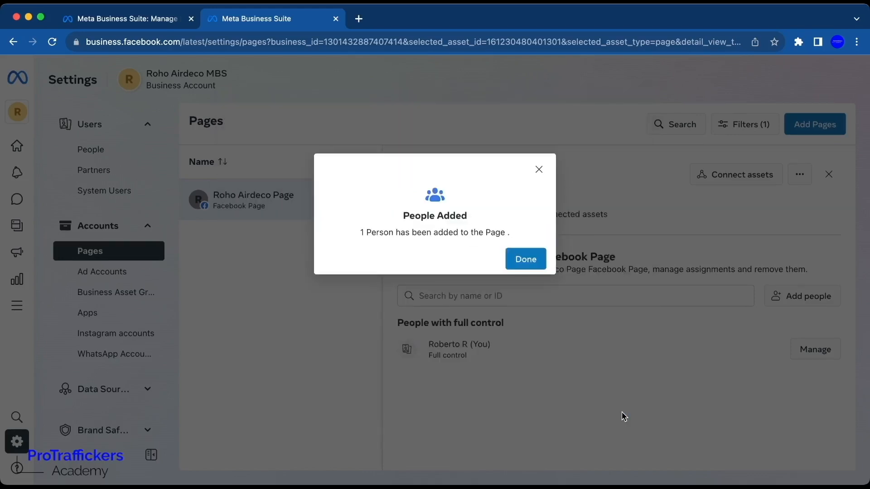
left_click(529, 259)
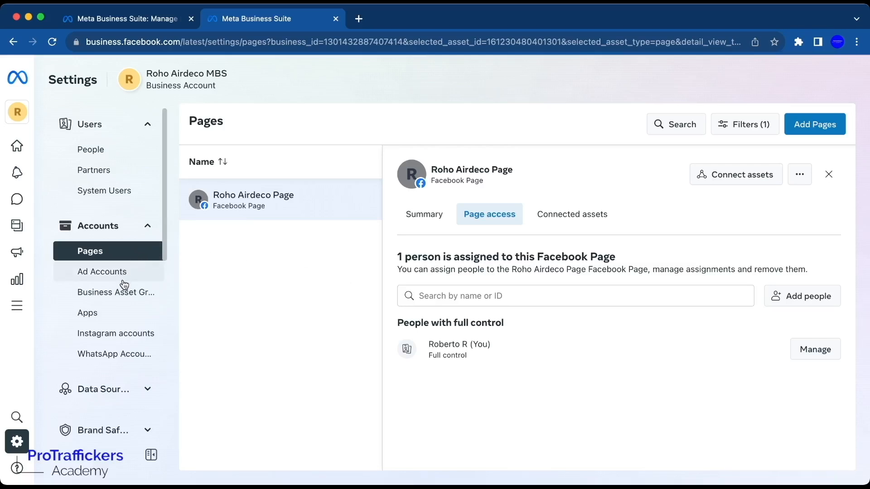
left_click(126, 335)
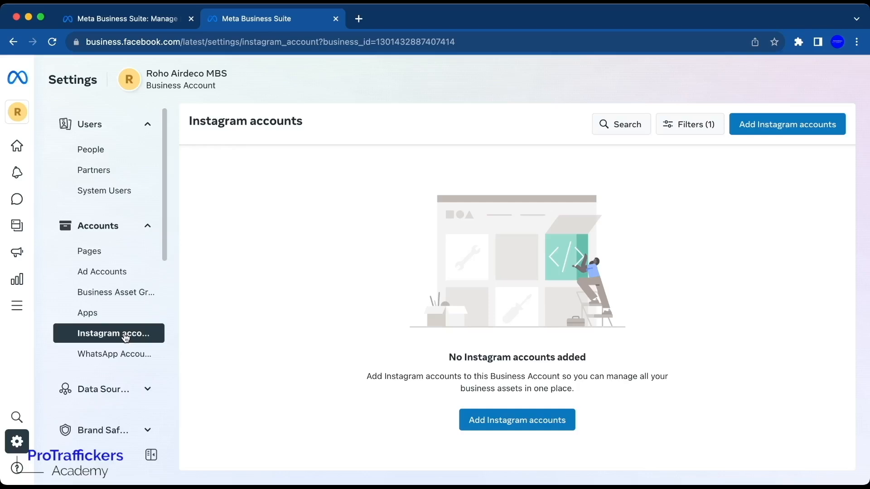
left_click_drag(589, 360, 445, 357)
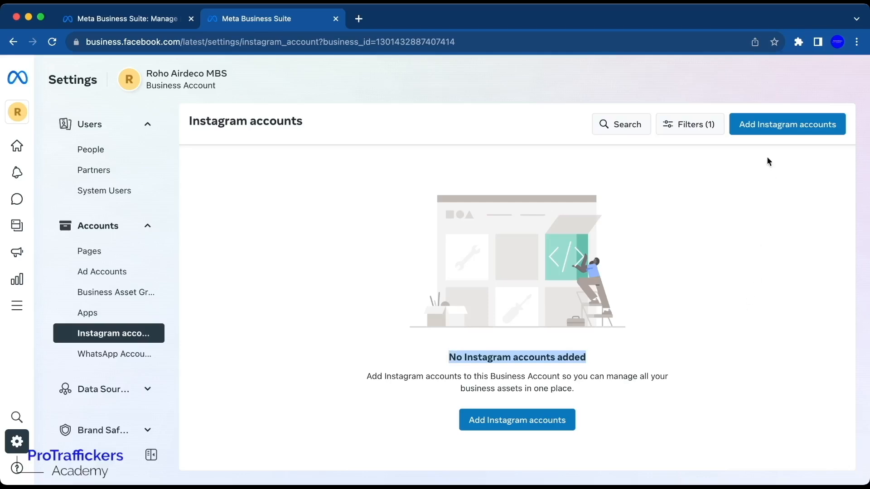
left_click(769, 130)
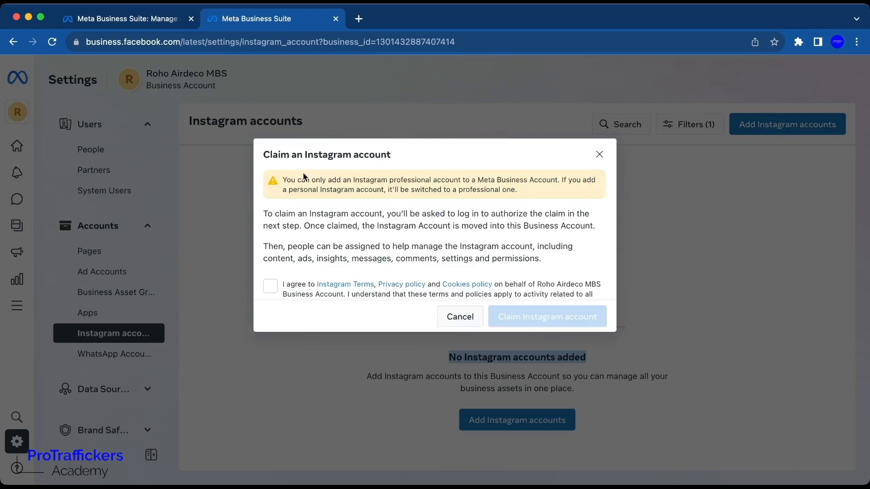
scroll(338, 241, "down", 1)
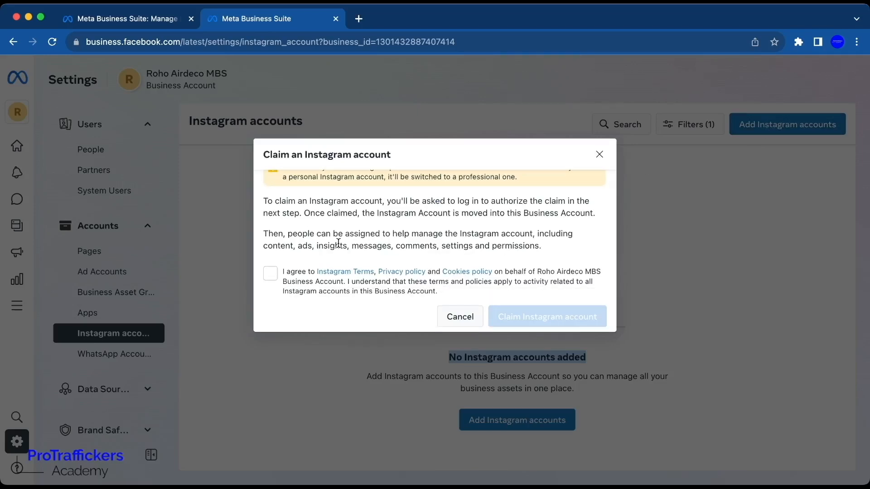
left_click(271, 275)
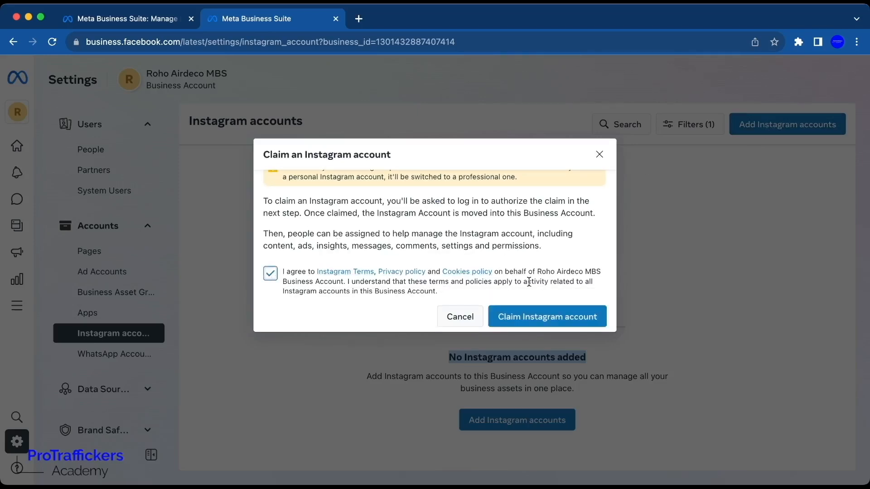
left_click(544, 317)
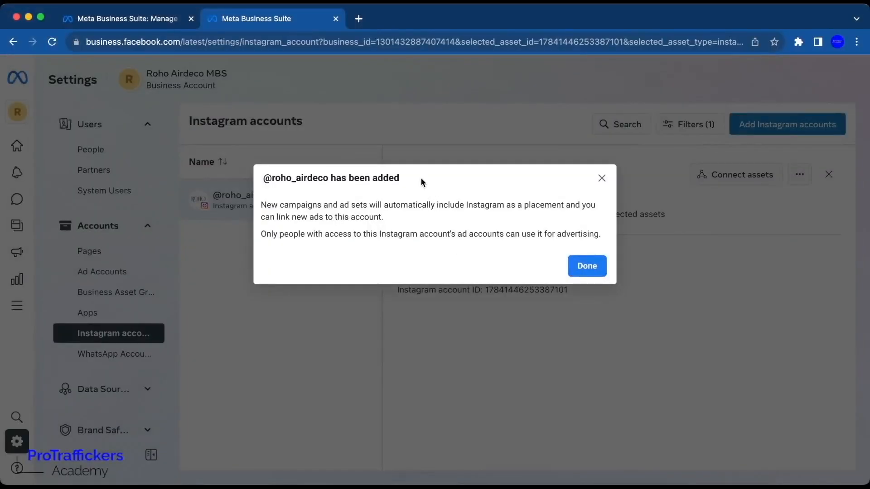
left_click_drag(421, 179, 261, 178)
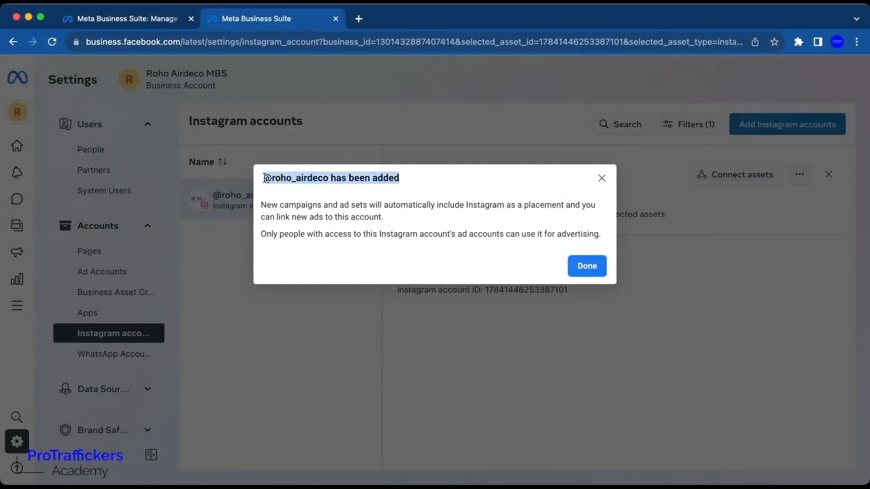
left_click(585, 266)
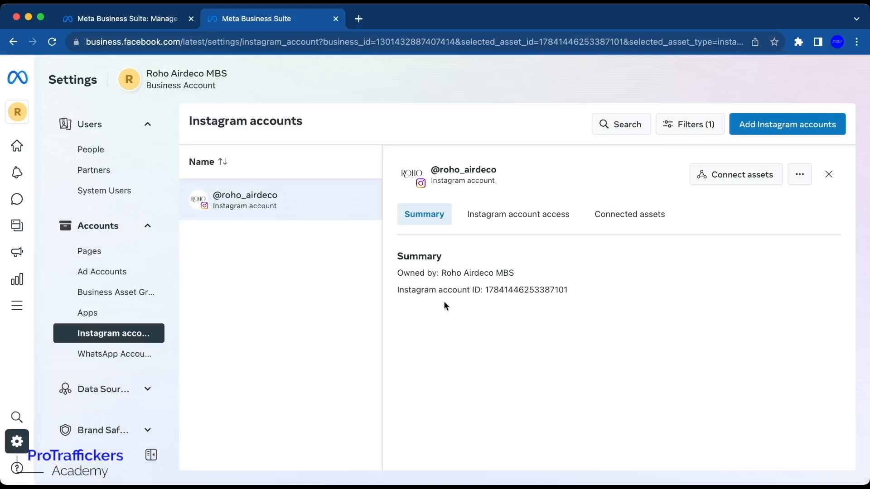
left_click(532, 219)
scroll(563, 280, "down", 1)
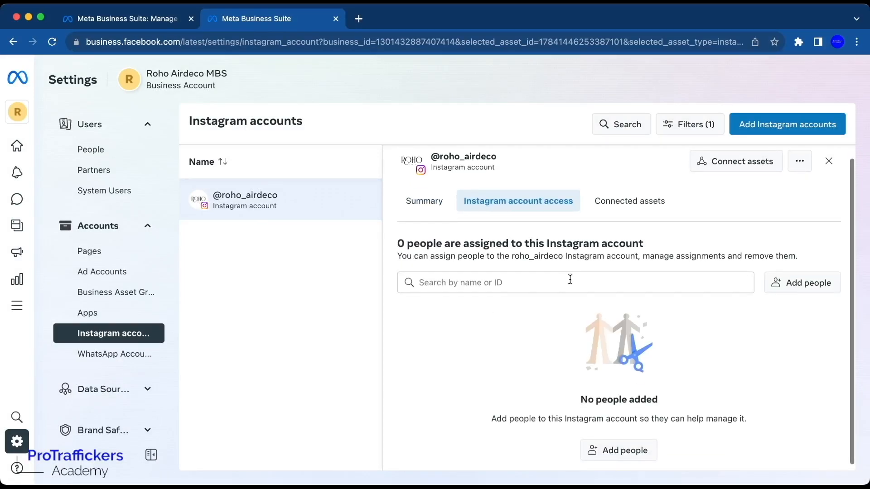
left_click(774, 287)
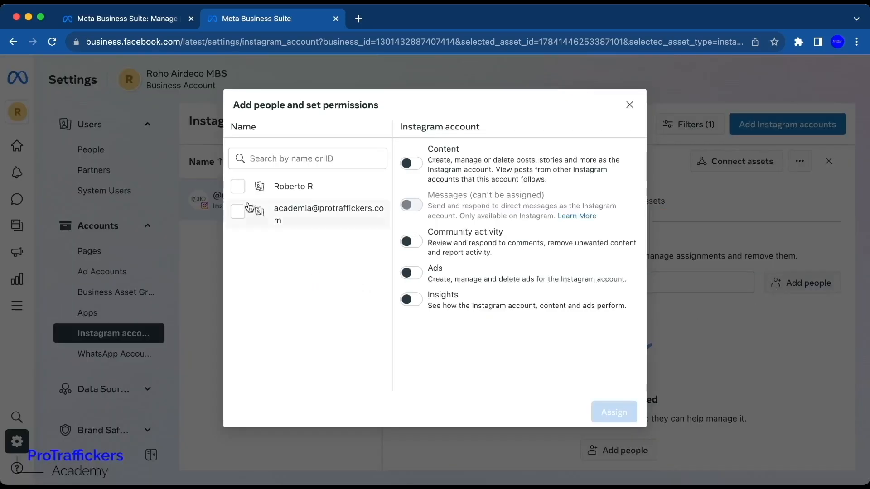
left_click(237, 186)
left_click(237, 212)
left_click(411, 164)
left_click(411, 241)
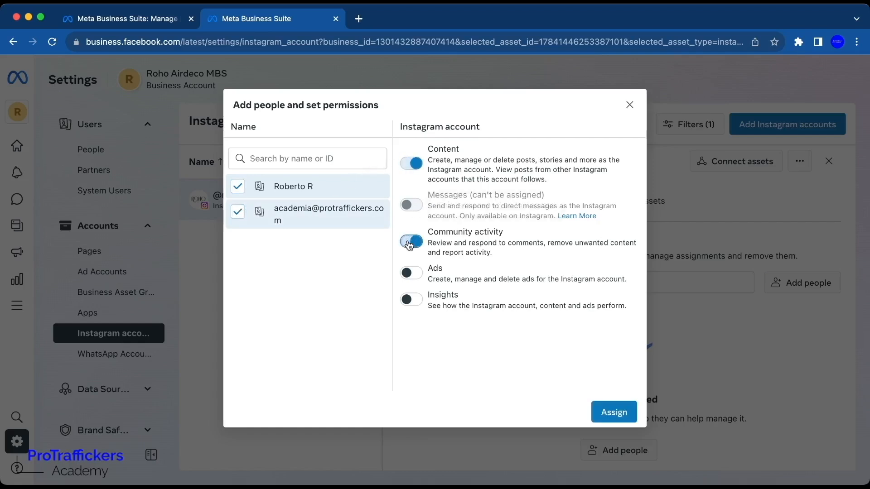
left_click(411, 273)
left_click(411, 299)
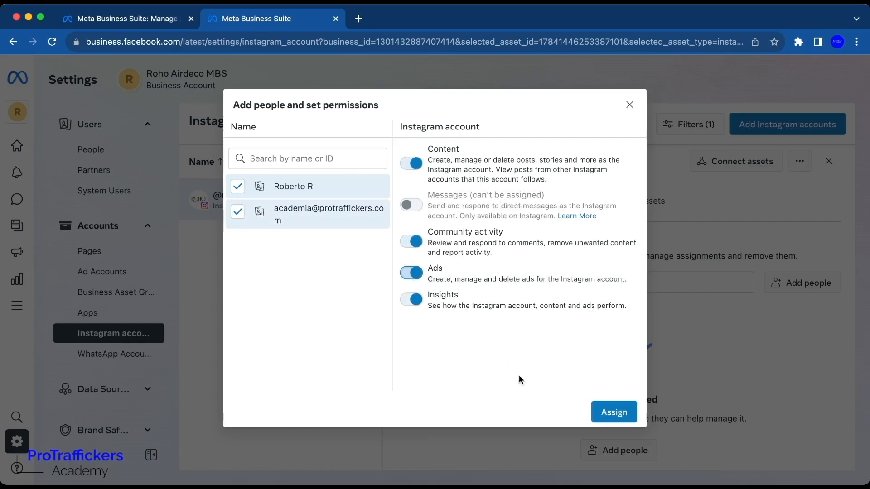
left_click(608, 411)
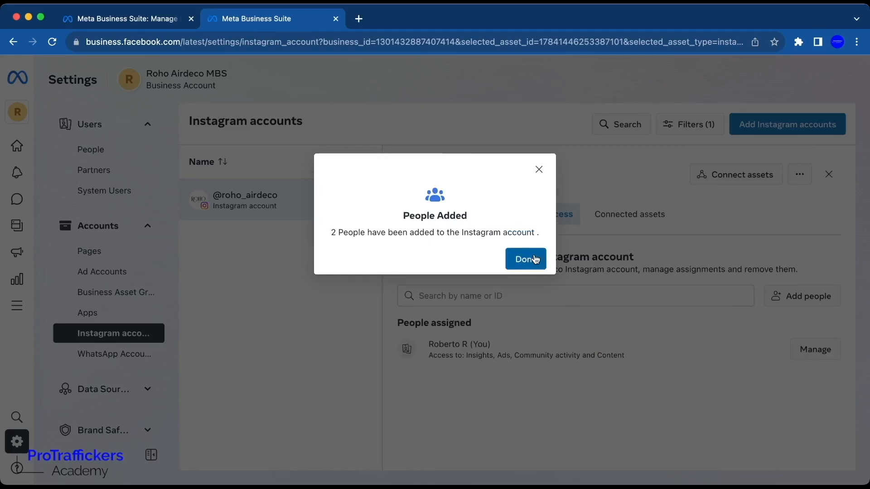
left_click(533, 261)
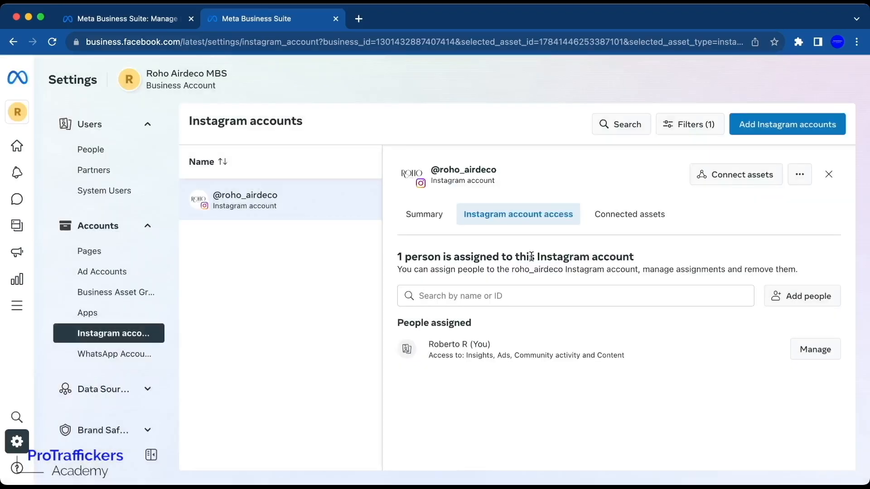